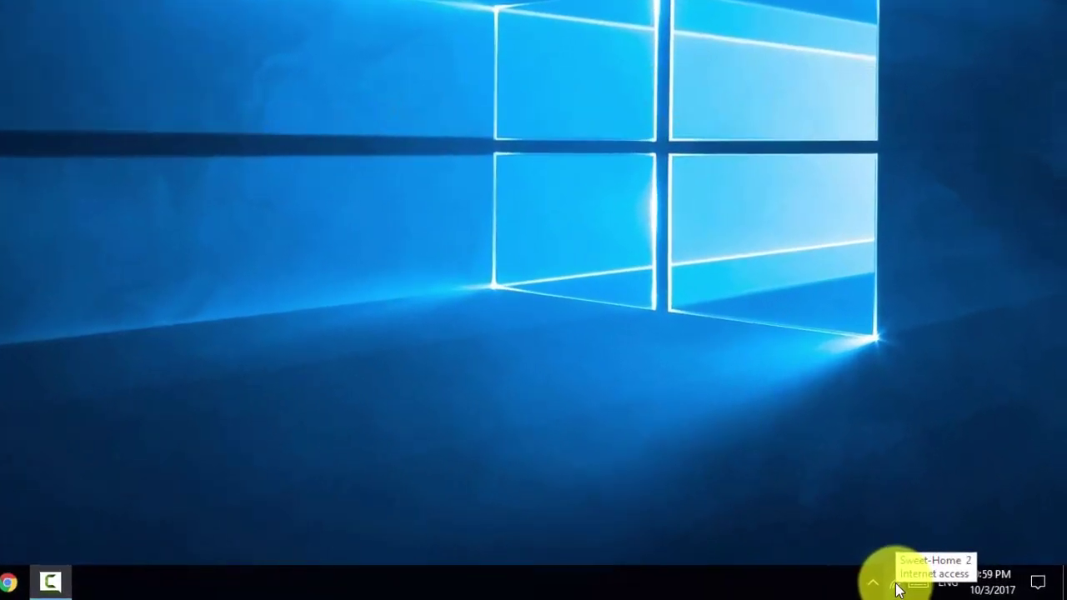
Turn Wi-Fi off from the list of available networks and dismiss the list
{"action": "left_click", "coordinate": [923, 587]}
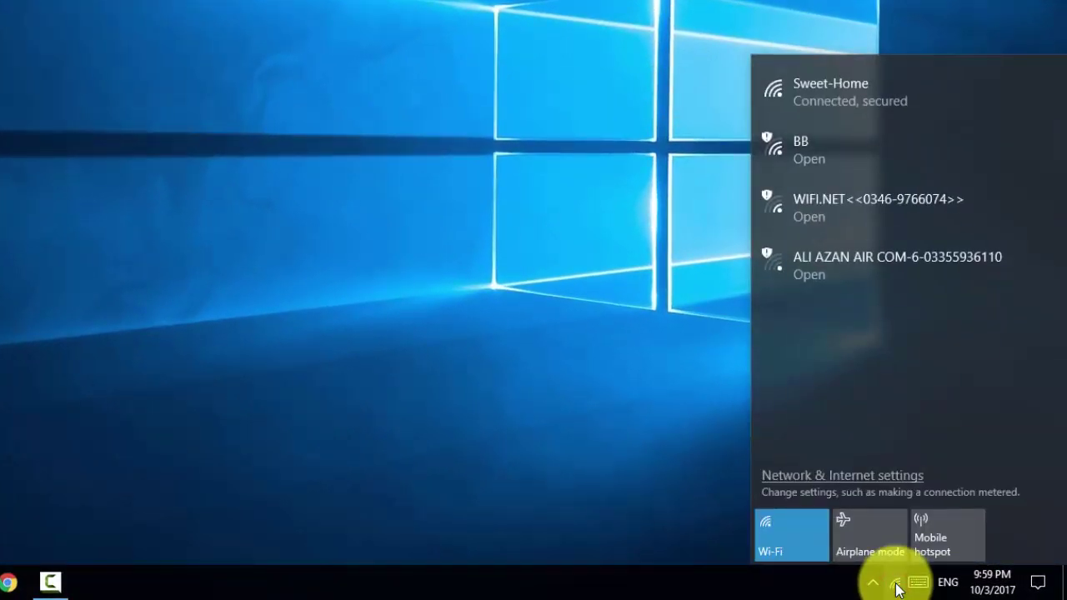
{"action": "left_click", "coordinate": [803, 544]}
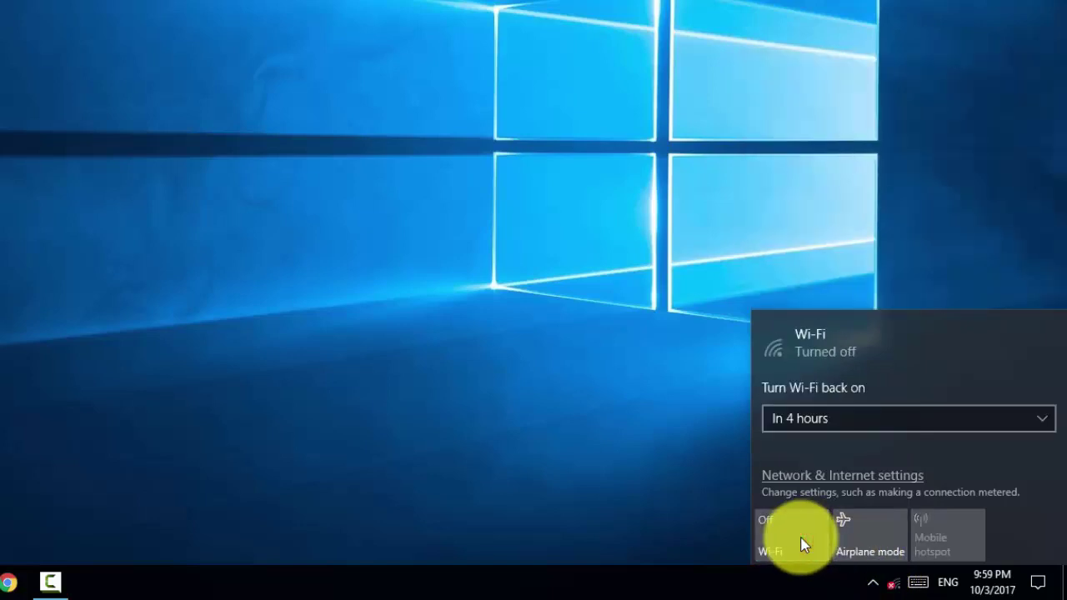
{"action": "left_click", "coordinate": [688, 504]}
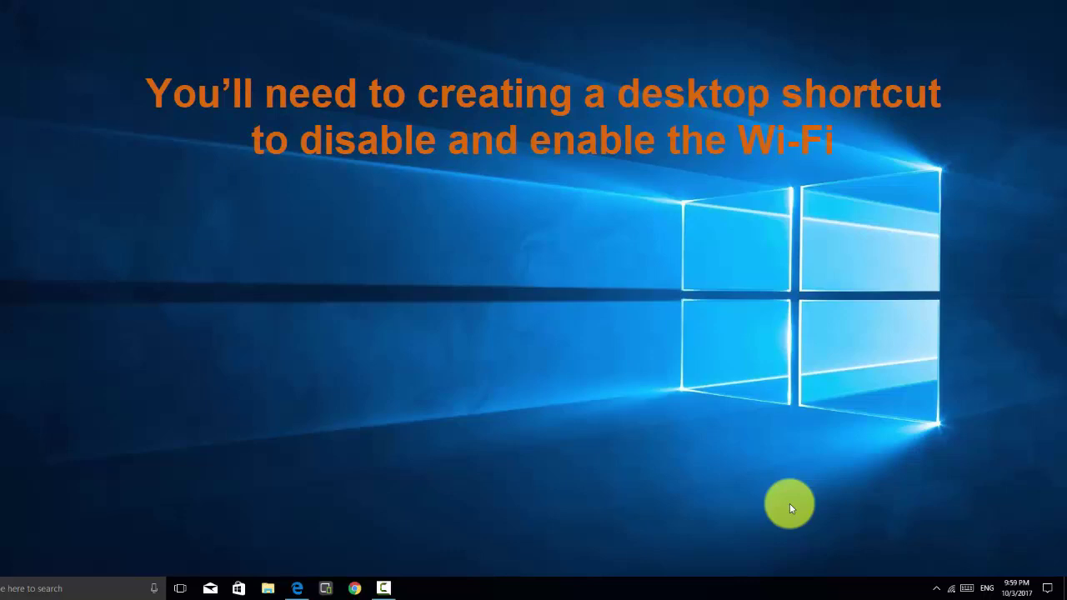
Open the adapter settings through the Network and Sharing Center, and close the Network and Sharing Center
{"action": "right_click", "coordinate": [952, 589]}
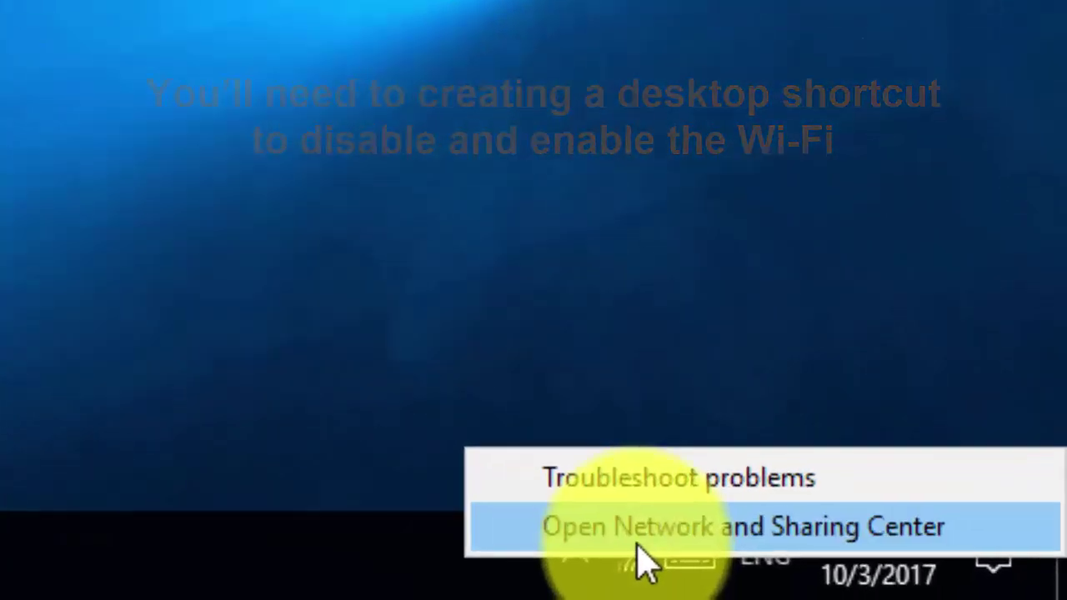
{"action": "left_click", "coordinate": [789, 559]}
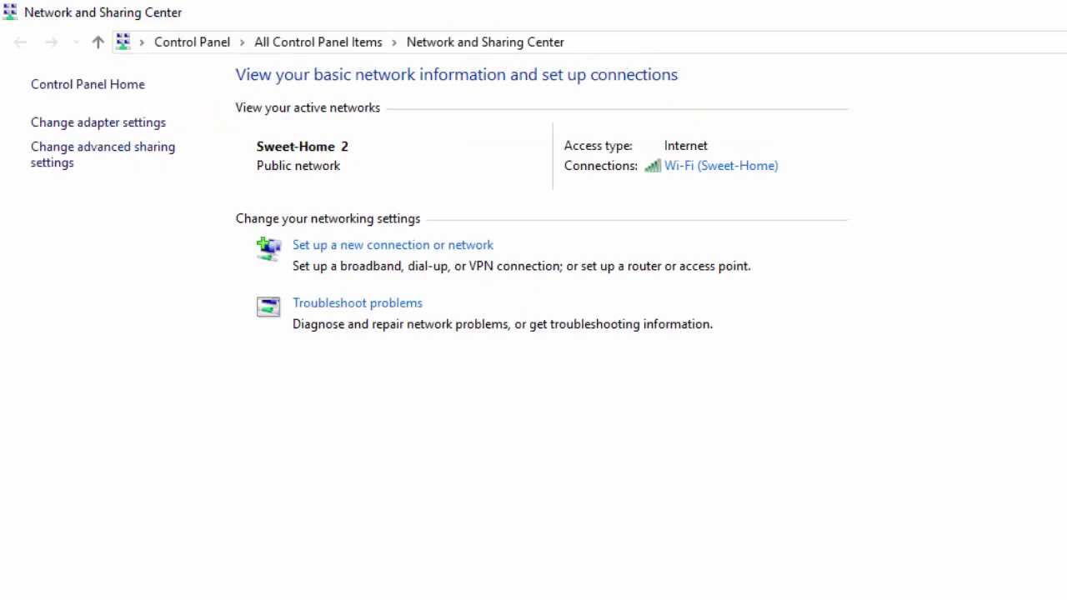
{"action": "left_click", "coordinate": [153, 123]}
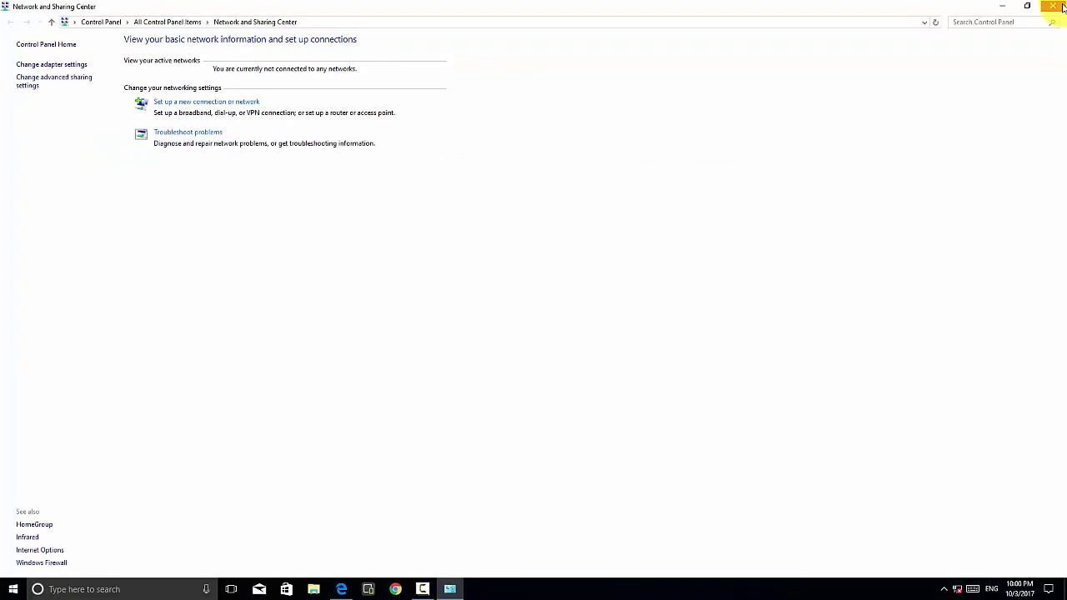
{"action": "left_click", "coordinate": [1053, 11]}
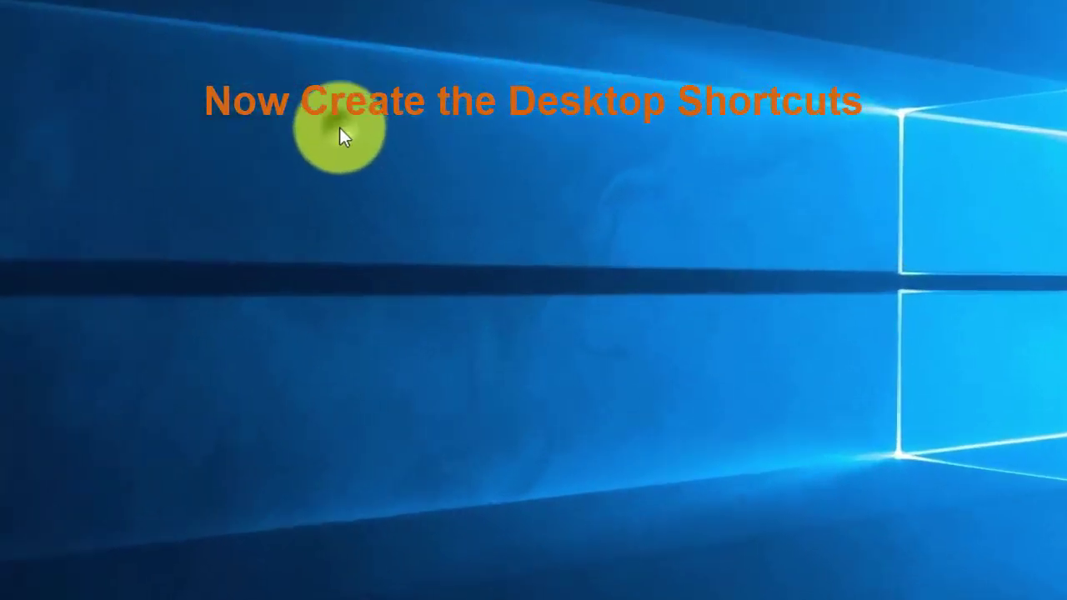
Start a new desktop shortcut with the location netsh interface set interface name="Wi-Fi" admin = disabled
{"action": "right_click", "coordinate": [417, 235]}
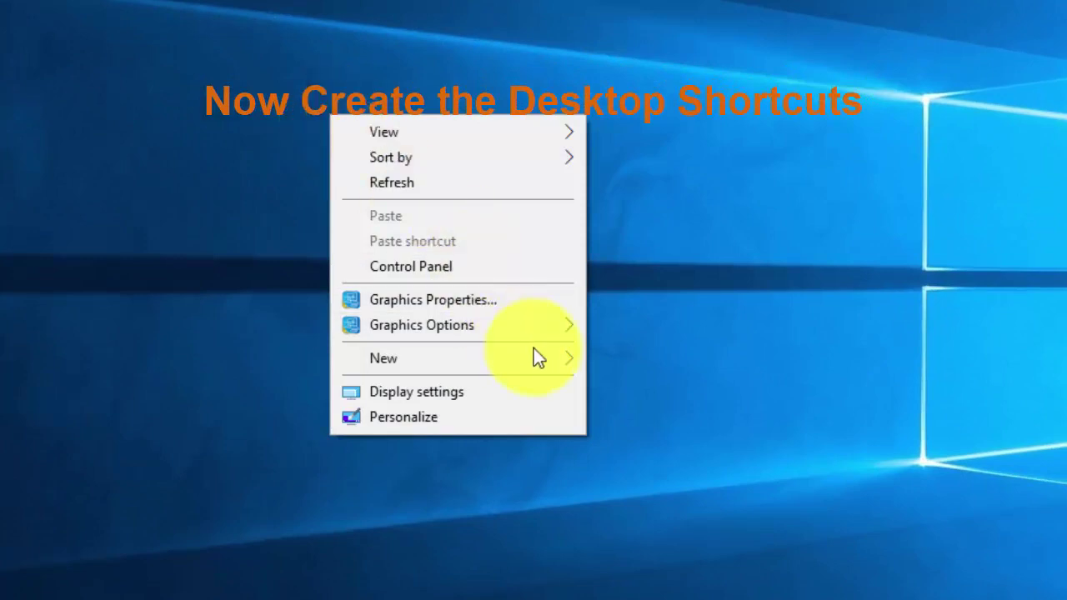
{"action": "mouse_move", "coordinate": [537, 360]}
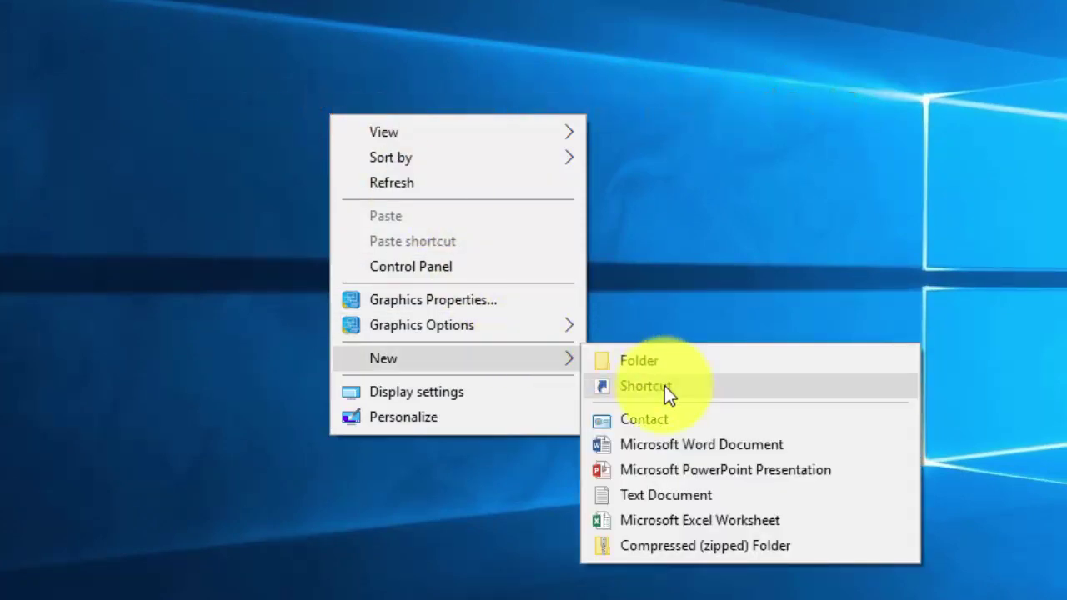
{"action": "left_click", "coordinate": [665, 386]}
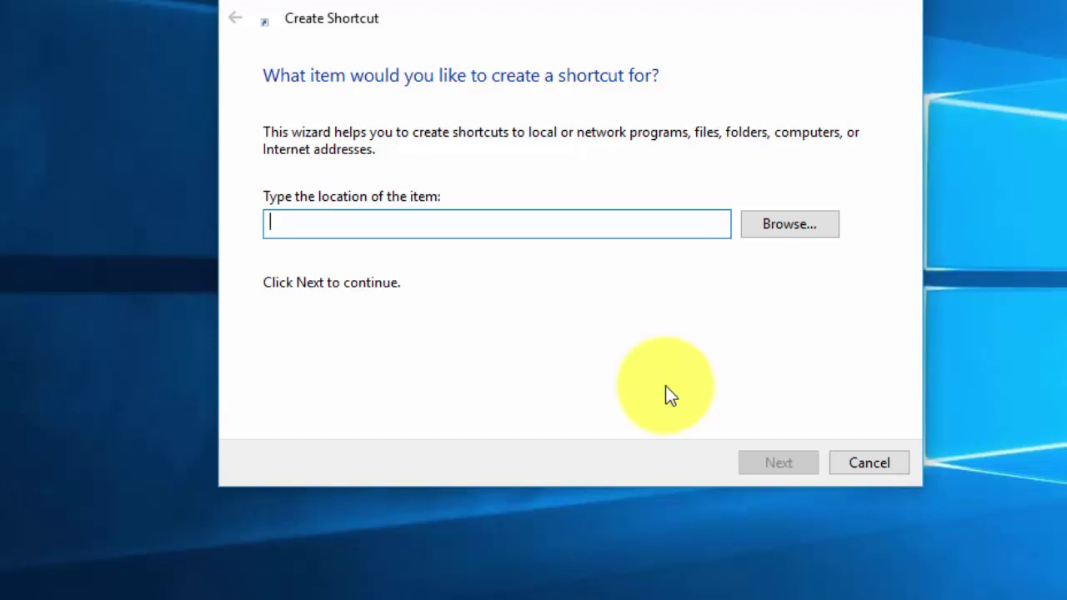
{"action": "type", "text": "net"}
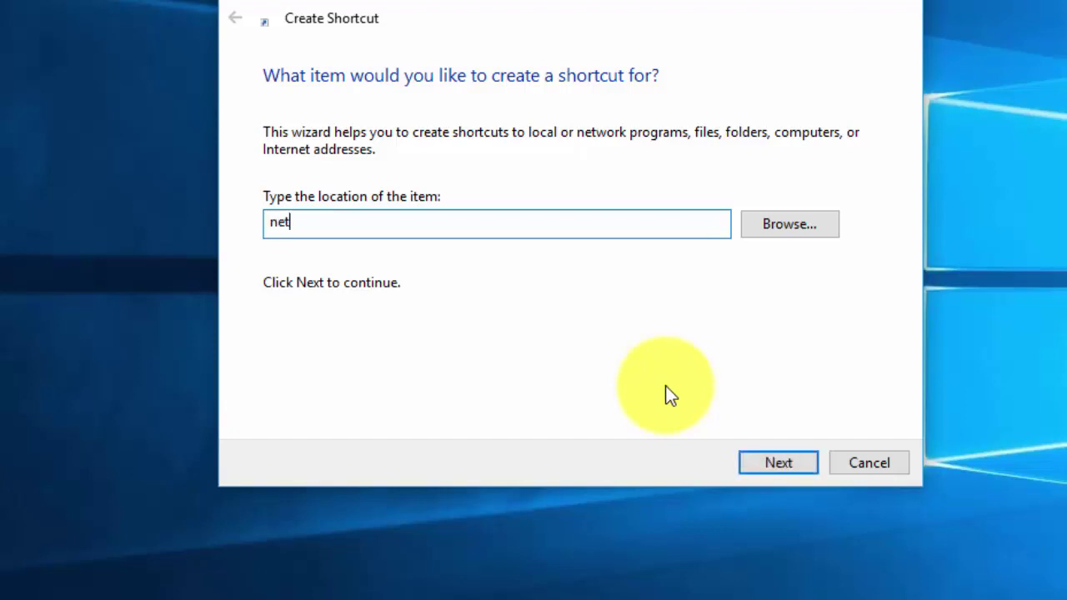
{"action": "type", "text": "sh interface"}
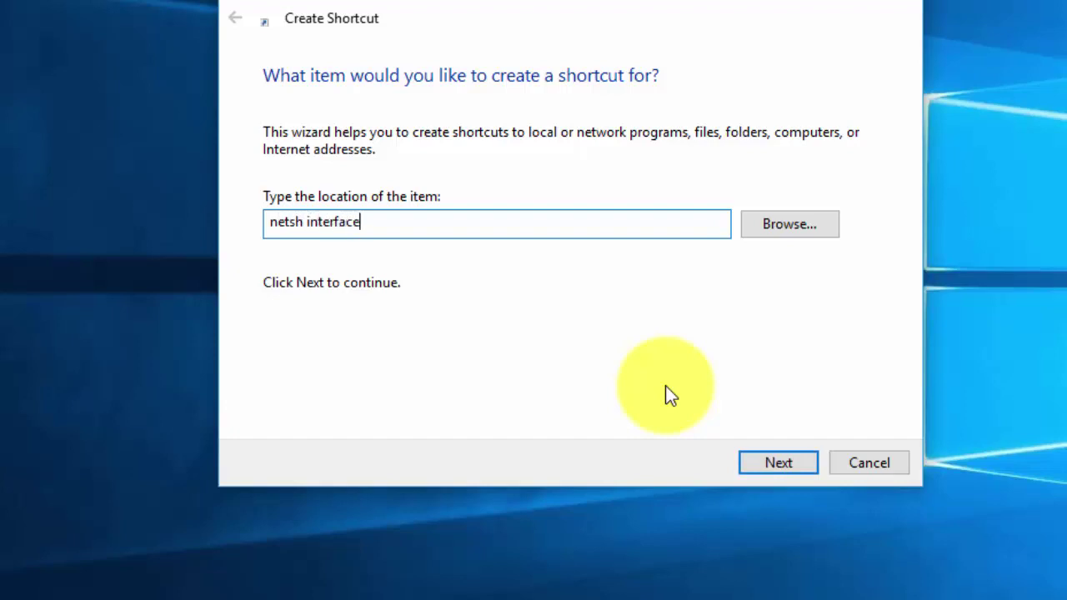
{"action": "type", "text": " set interface"}
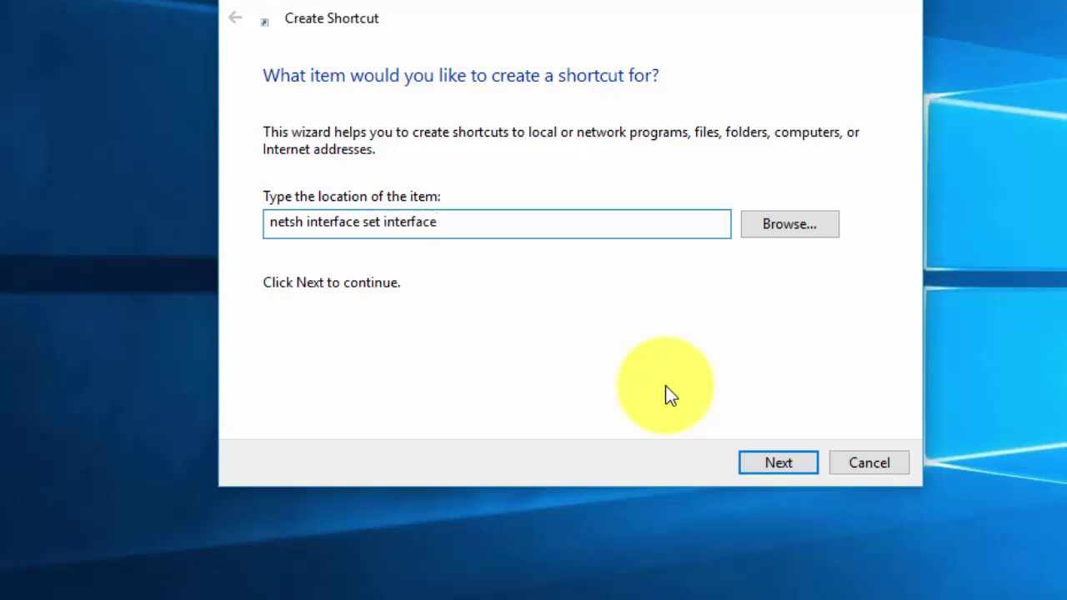
{"action": "type", "text": " name=\"\""}
{"action": "key", "text": "Left"}
{"action": "type", "text": "Wi-Fi"}
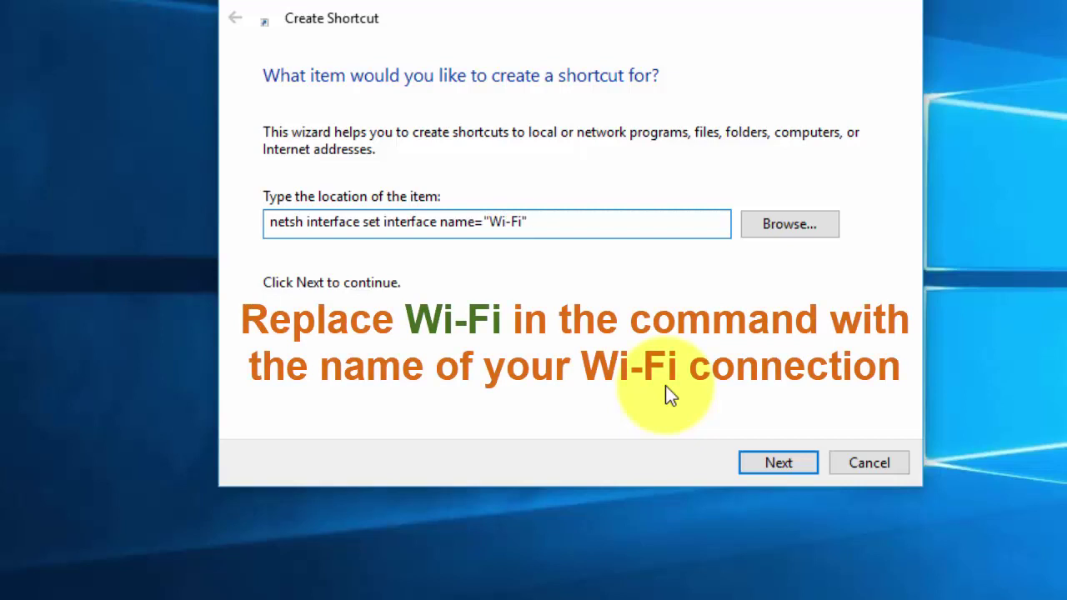
{"action": "type", "text": "admin = disab"}
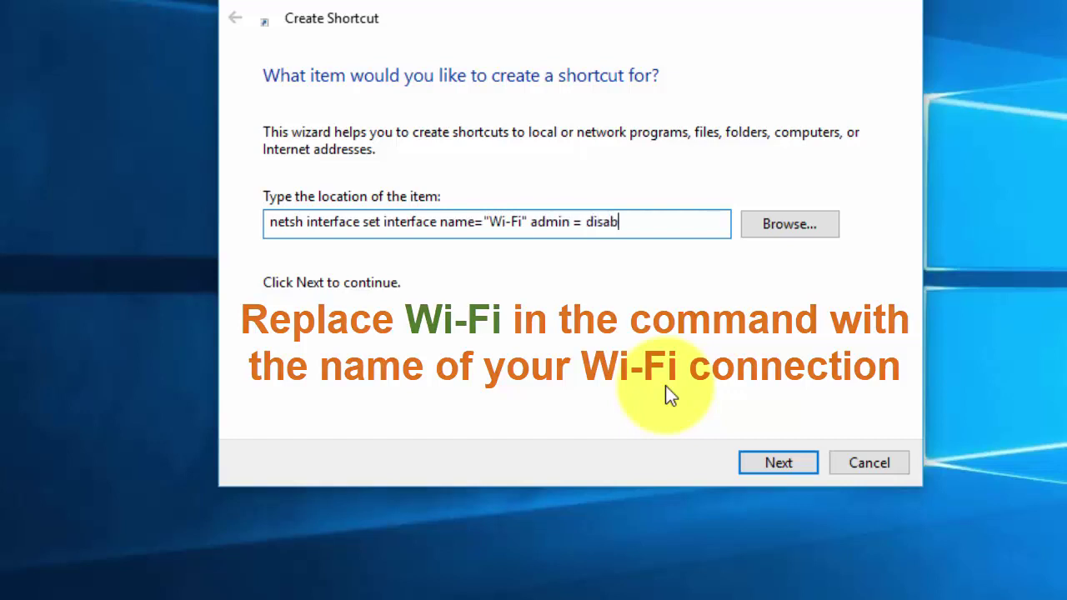
{"action": "type", "text": "led"}
{"action": "left_click", "coordinate": [758, 466]}
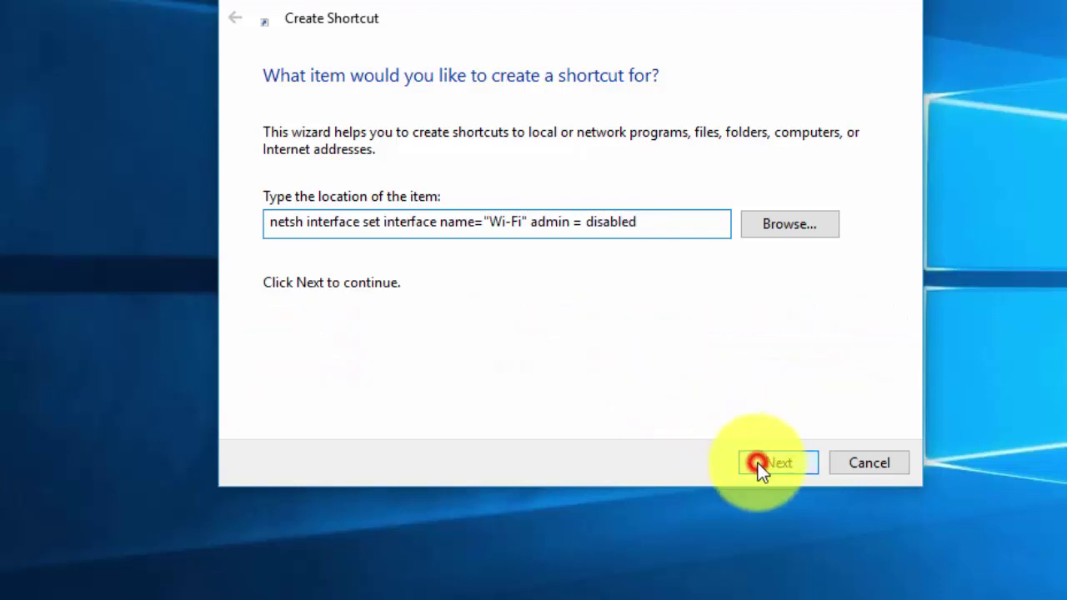
Name the shortcut Disable Wi-Fi and finish creating it
{"action": "type", "text": "Disable"}
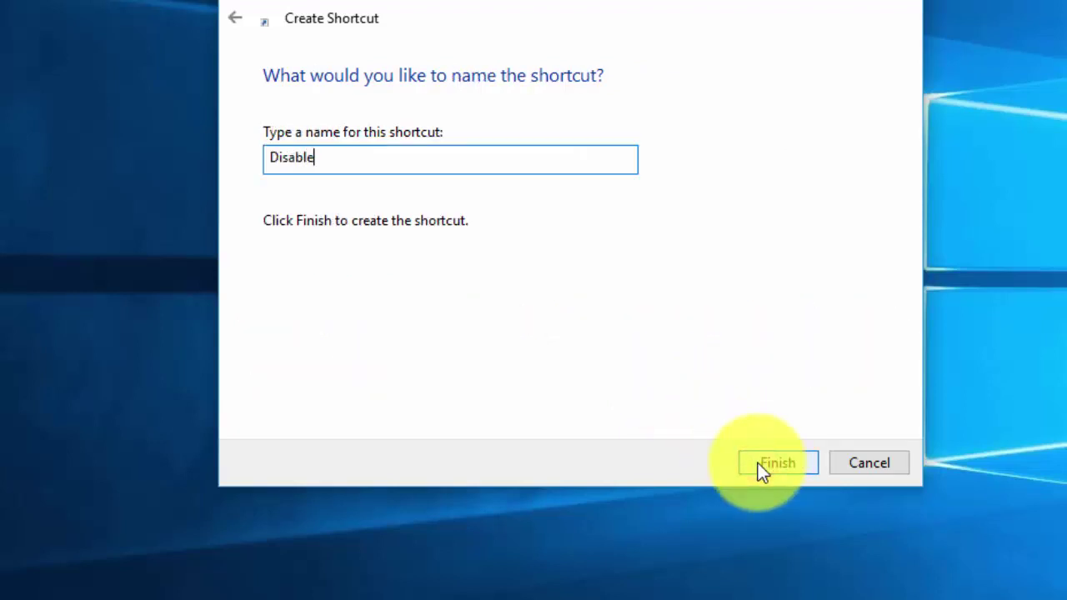
{"action": "type", "text": " Wi-Fi"}
{"action": "left_click", "coordinate": [801, 464]}
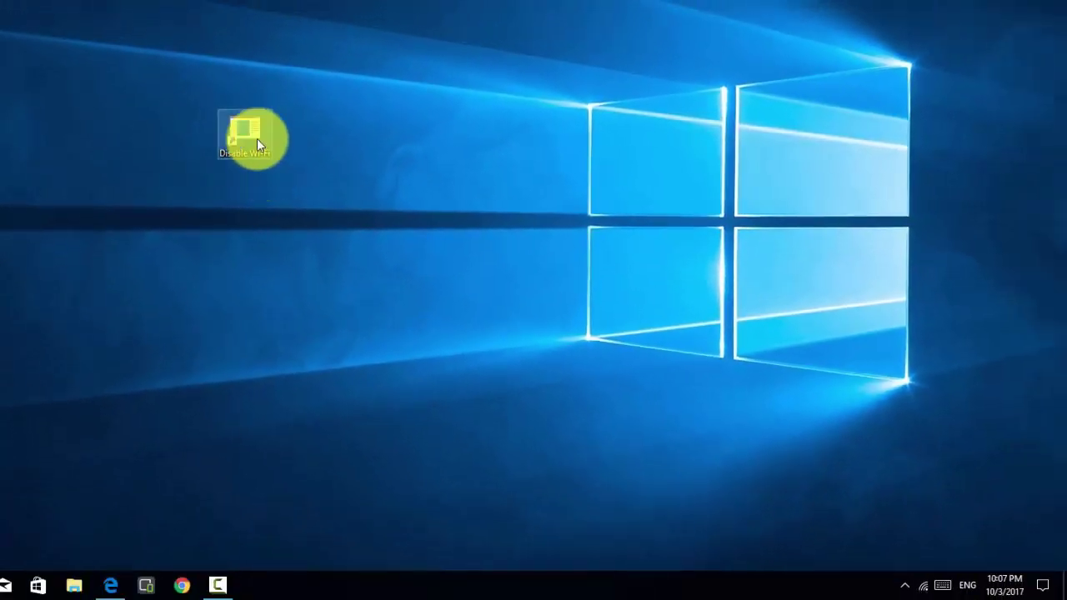
Set the Disable Wi-Fi shortcut to run as administrator in its advanced properties
{"action": "right_click", "coordinate": [256, 138]}
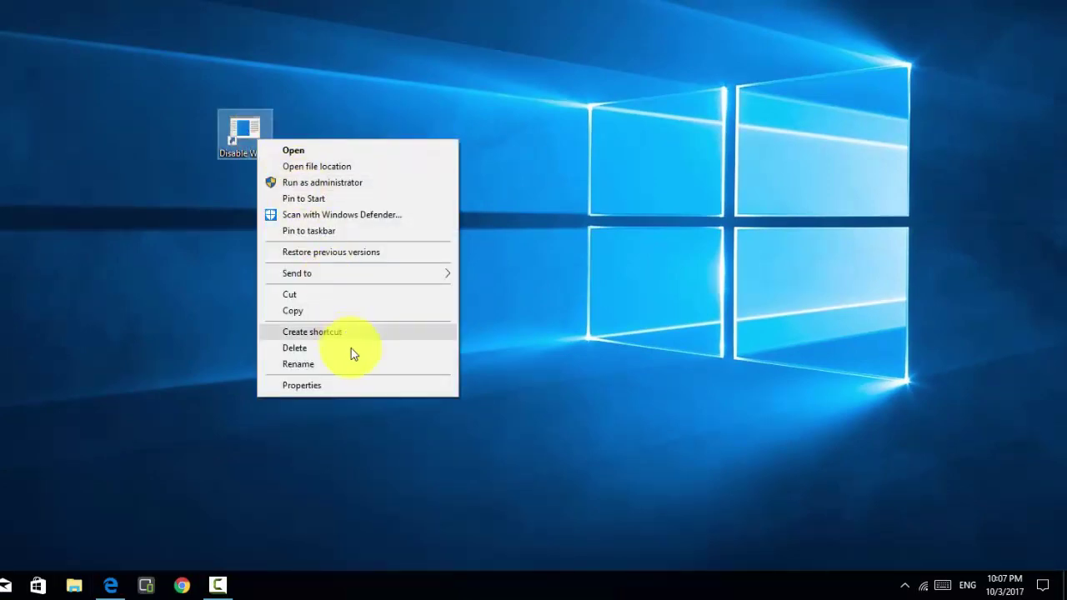
{"action": "left_click", "coordinate": [359, 383]}
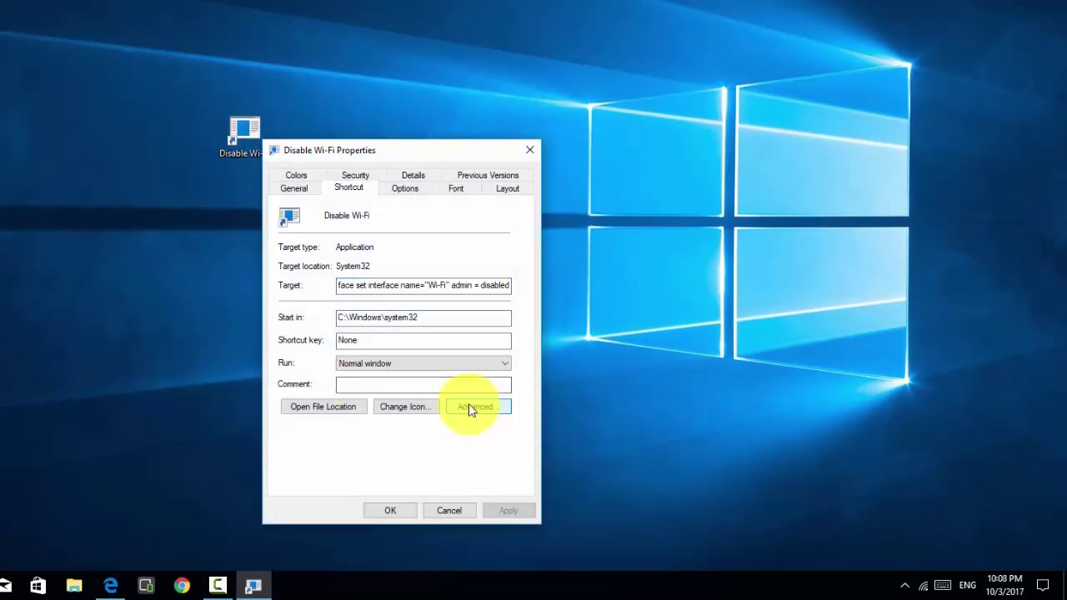
{"action": "left_click", "coordinate": [469, 407]}
{"action": "left_click", "coordinate": [353, 250]}
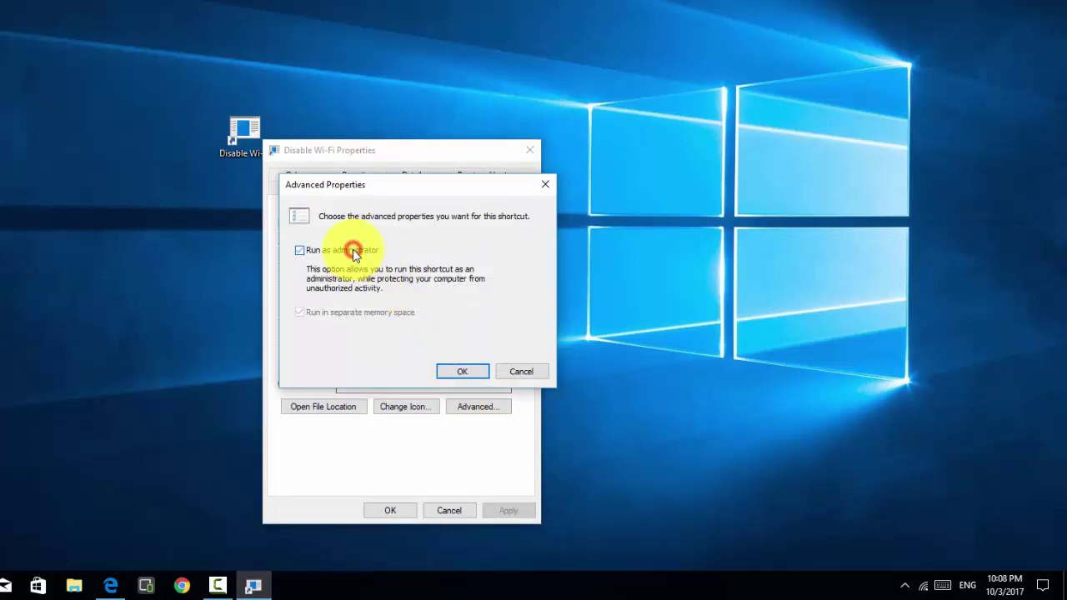
{"action": "left_click", "coordinate": [461, 371]}
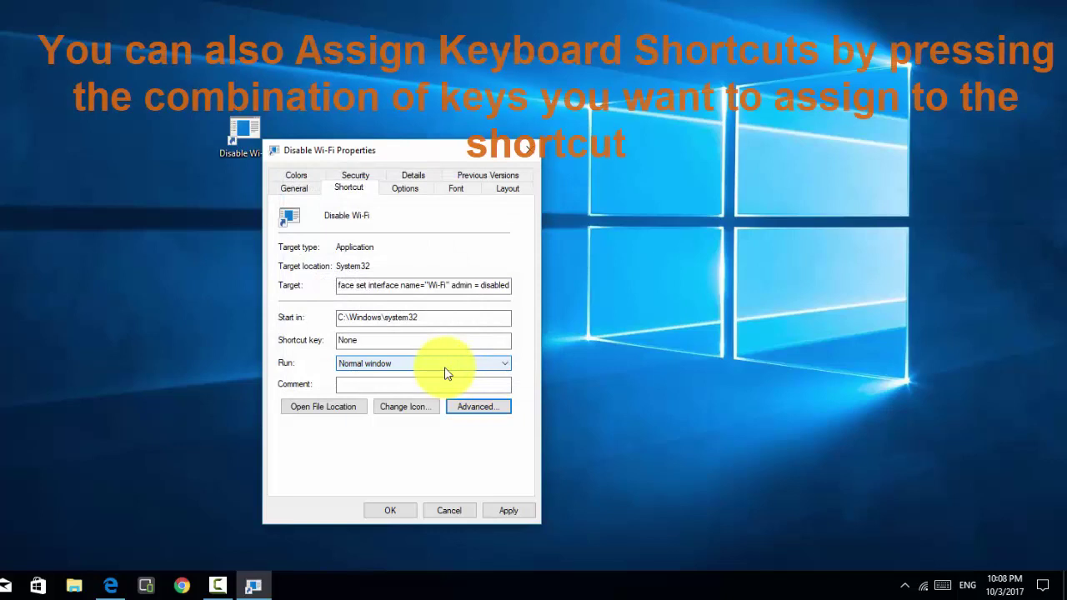
Assign Ctrl + Alt + D as the Disable Wi-Fi shortcut's key, save its properties, and run the shortcut
{"action": "left_click", "coordinate": [425, 340]}
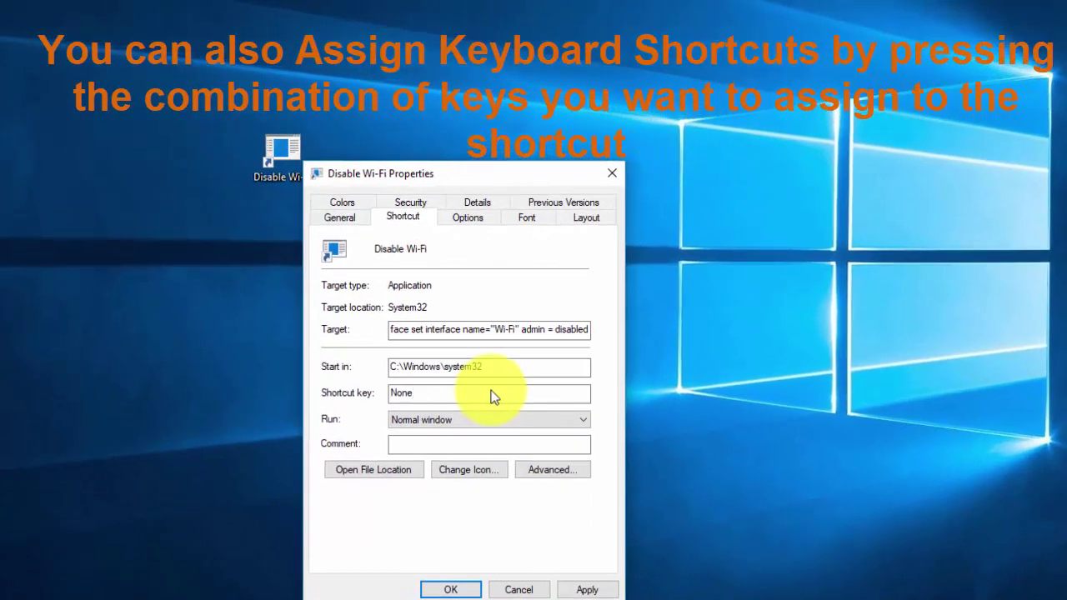
{"action": "key", "text": "ctrl+alt"}
{"action": "key", "text": "ctrl+alt+d"}
{"action": "left_click", "coordinate": [588, 588]}
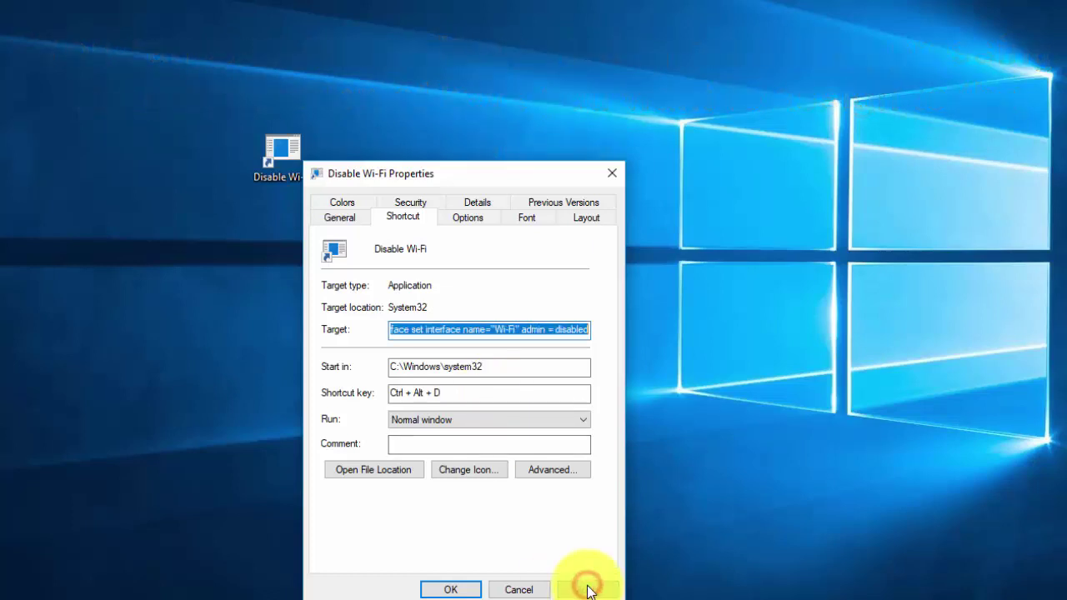
{"action": "left_click", "coordinate": [449, 588]}
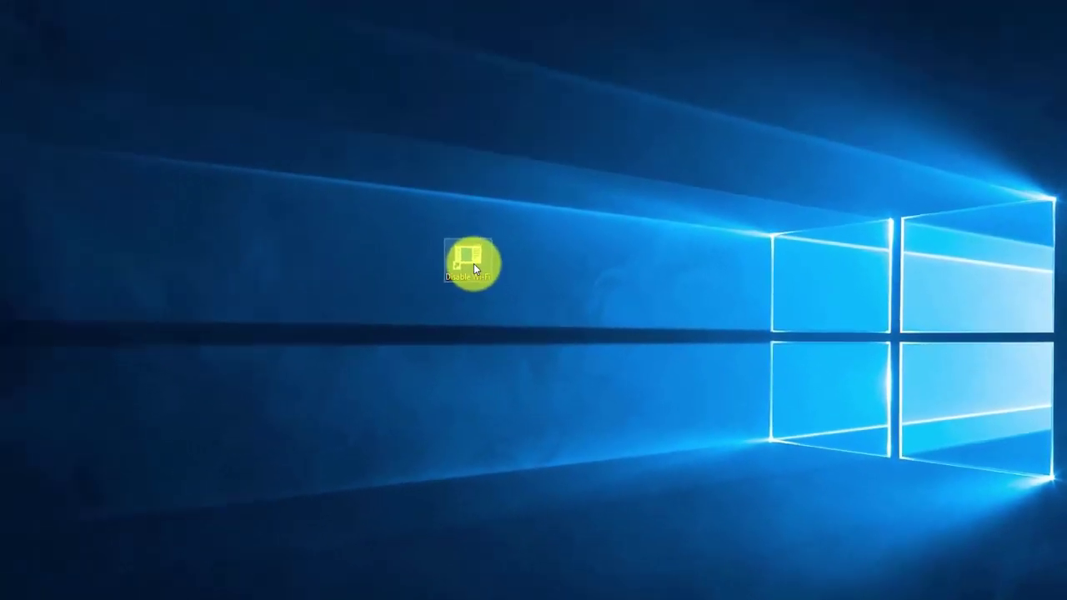
{"action": "double_click", "coordinate": [472, 261]}
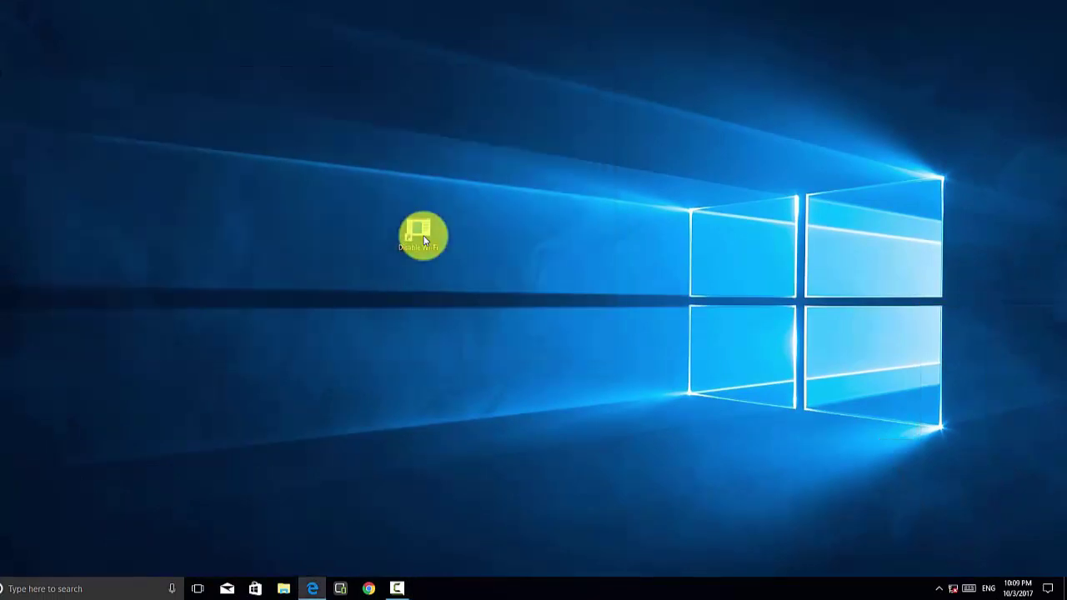
Start another desktop shortcut with the location netsh interface set interface name="Wi-Fi" admin = enabled
{"action": "right_click", "coordinate": [445, 344]}
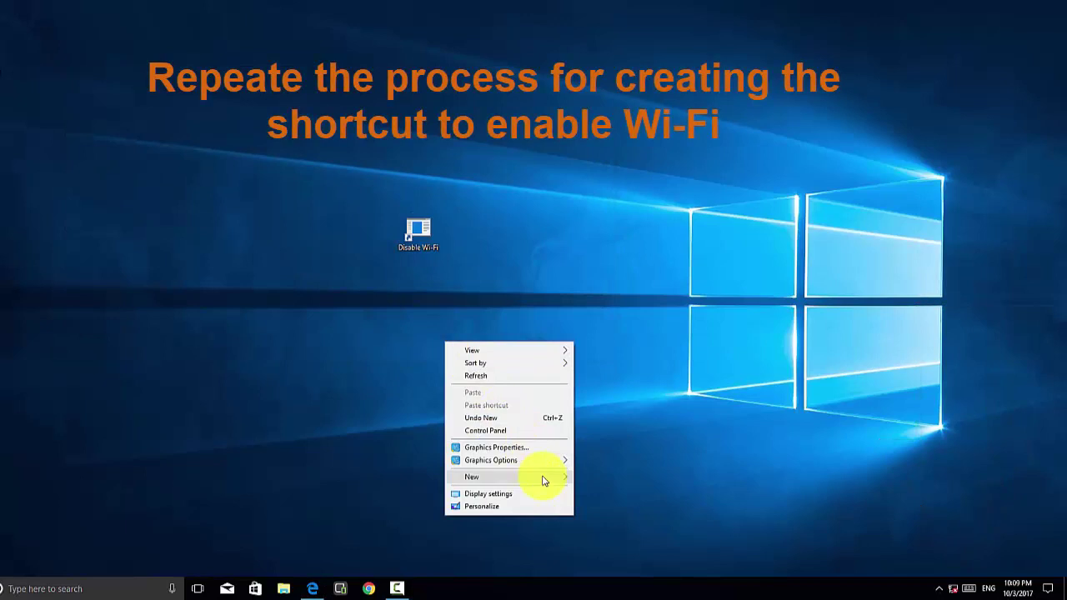
{"action": "mouse_move", "coordinate": [543, 479]}
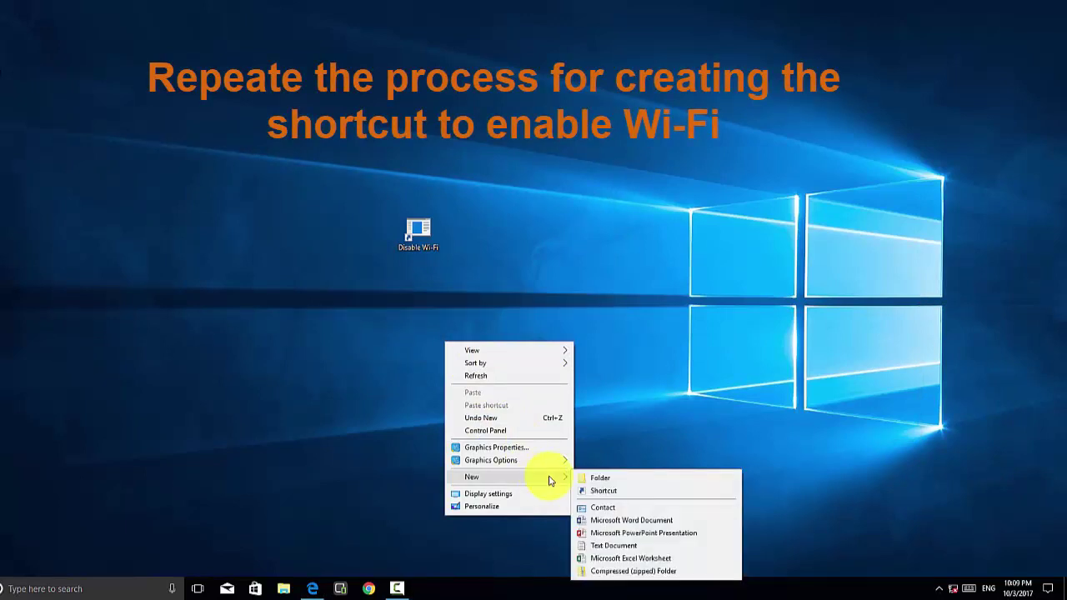
{"action": "left_click", "coordinate": [608, 490]}
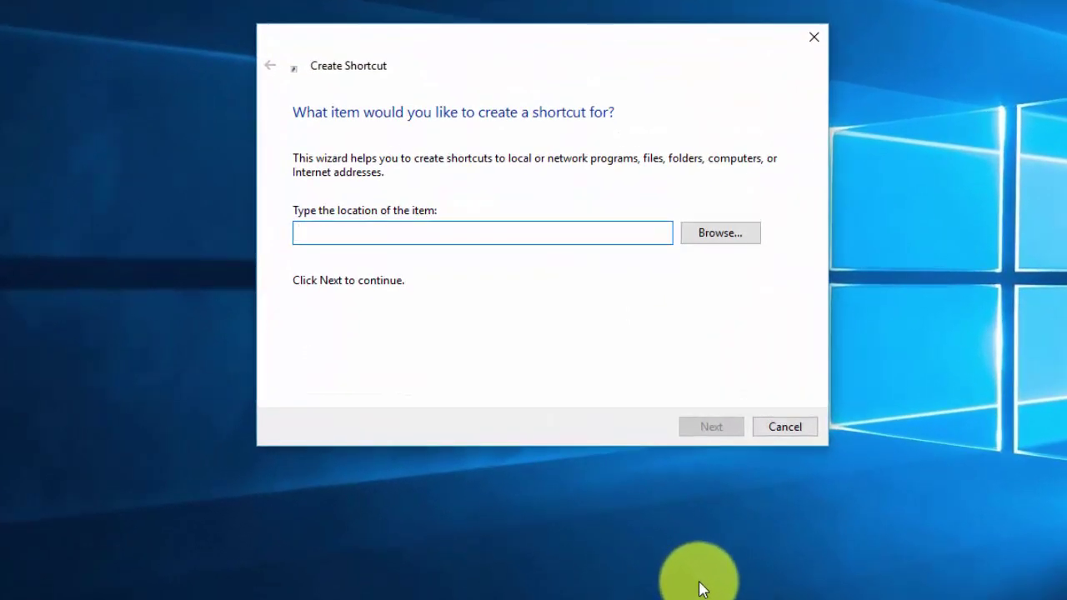
{"action": "type", "text": "netsh"}
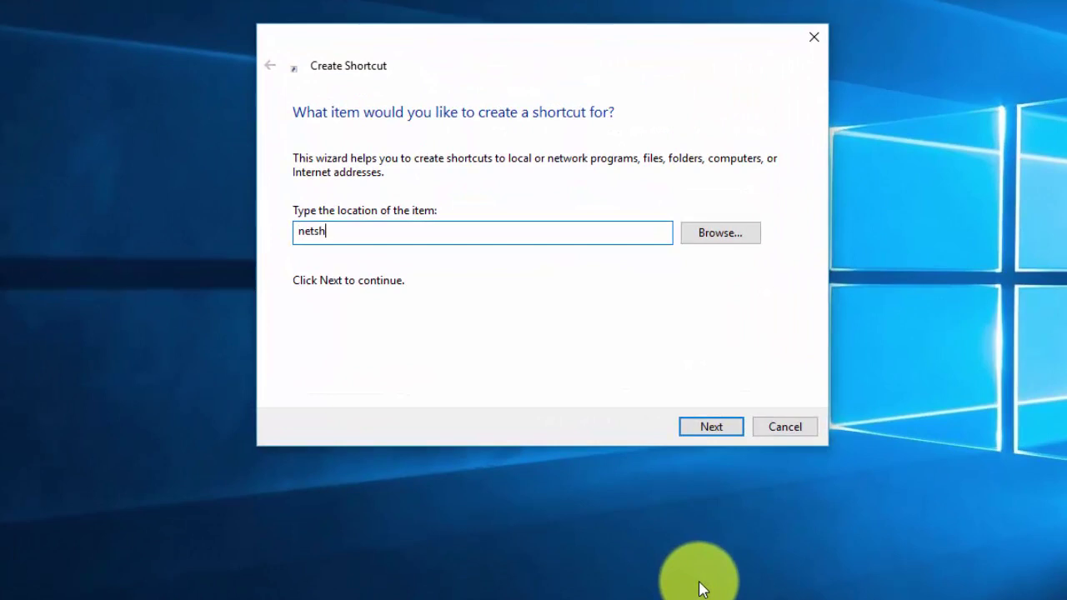
{"action": "type", "text": " interface set interface"}
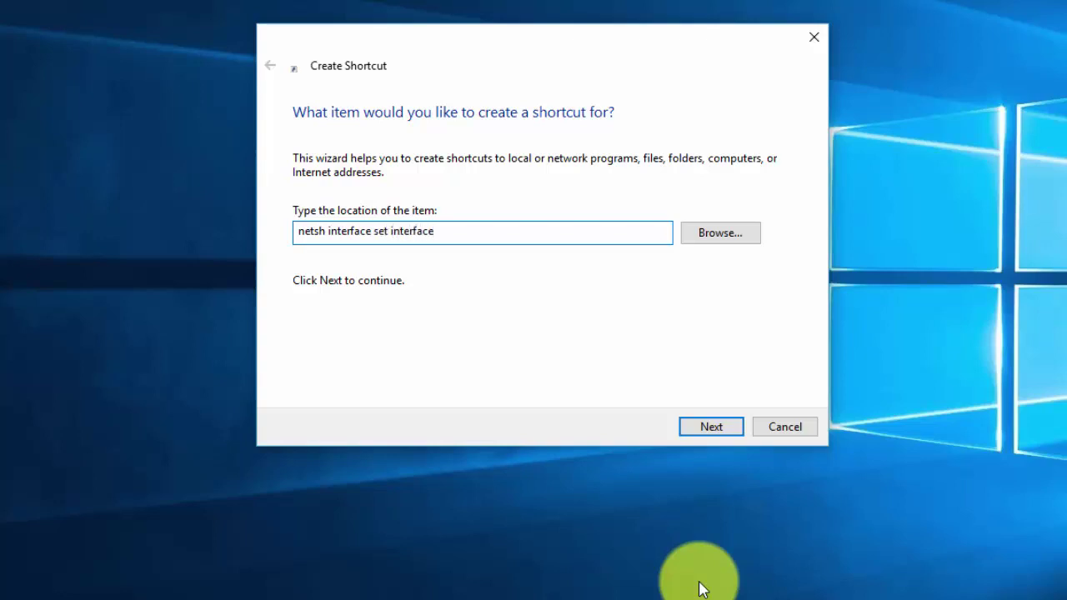
{"action": "type", "text": " name"}
{"action": "type", "text": "="}
{"action": "type", "text": "\"\""}
{"action": "type", "text": "Wi"}
{"action": "type", "text": "-Fi\""}
{"action": "type", "text": " admin"}
{"action": "type", "text": " = "}
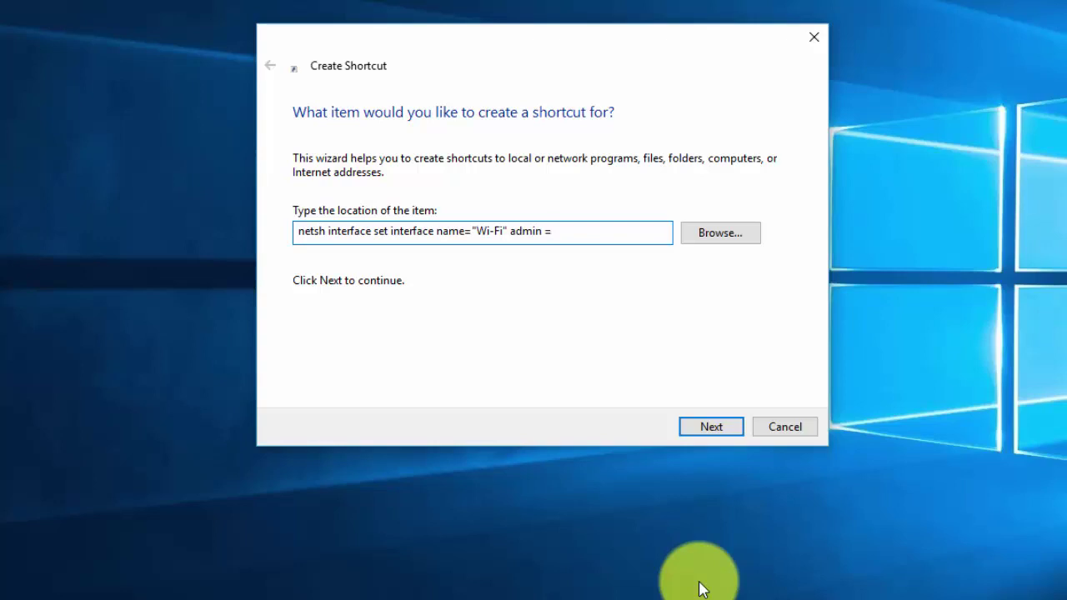
{"action": "type", "text": "enabled"}
{"action": "left_click", "coordinate": [722, 431]}
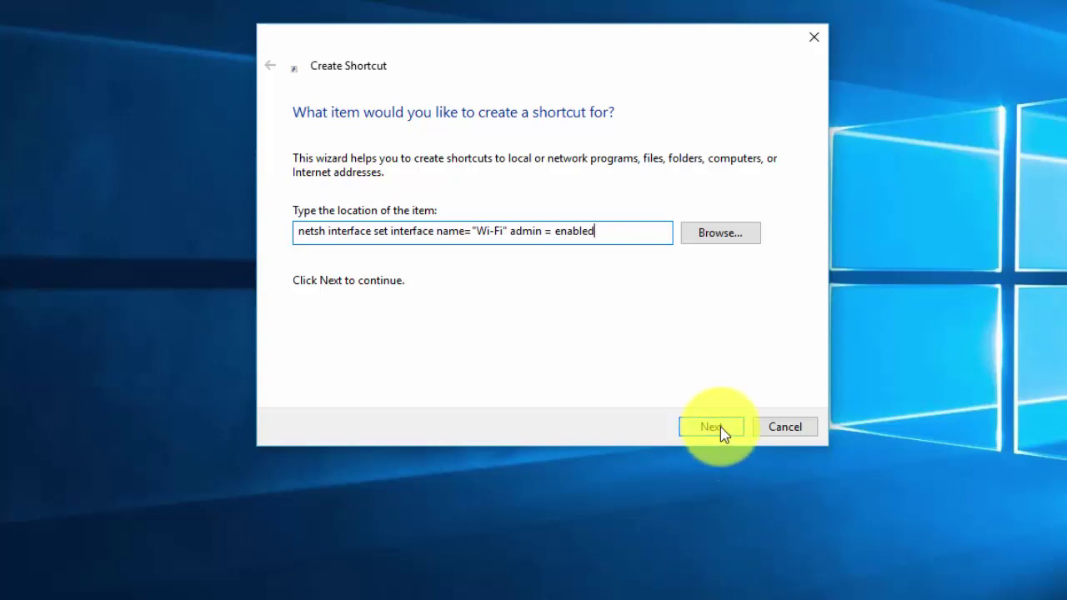
{"action": "left_click", "coordinate": [722, 432]}
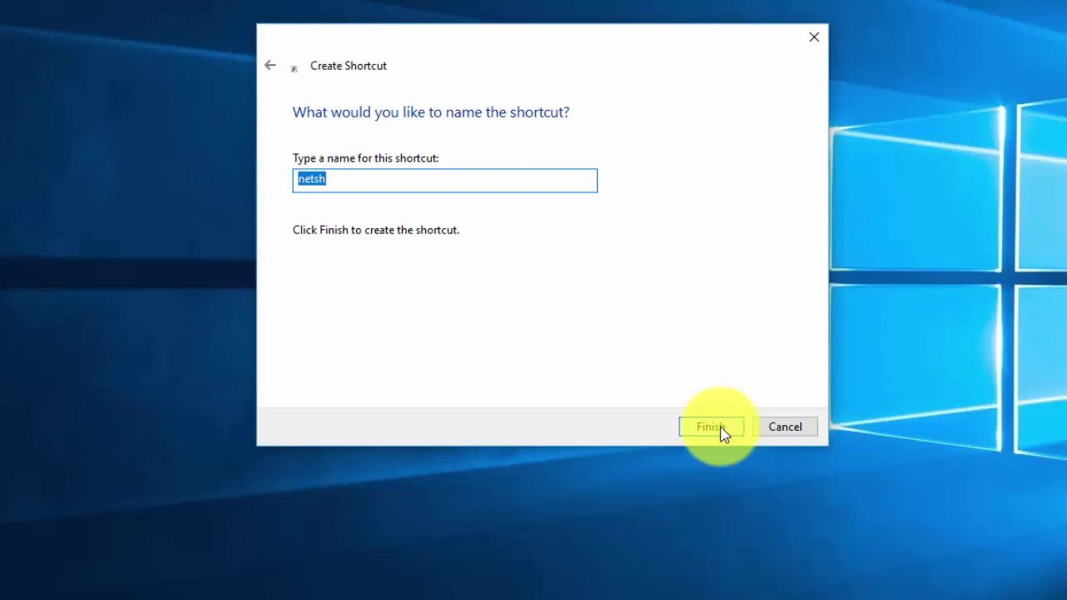
Name the shortcut Enable Wi-Fi and finish creating it
{"action": "type", "text": "Enable Wi-Fi"}
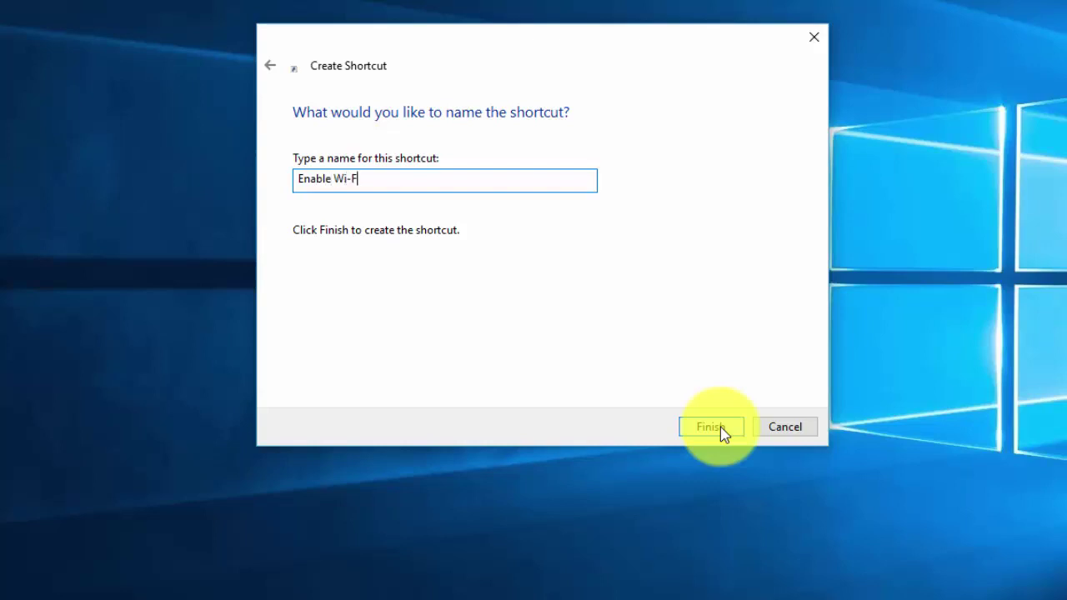
{"action": "left_click", "coordinate": [716, 426]}
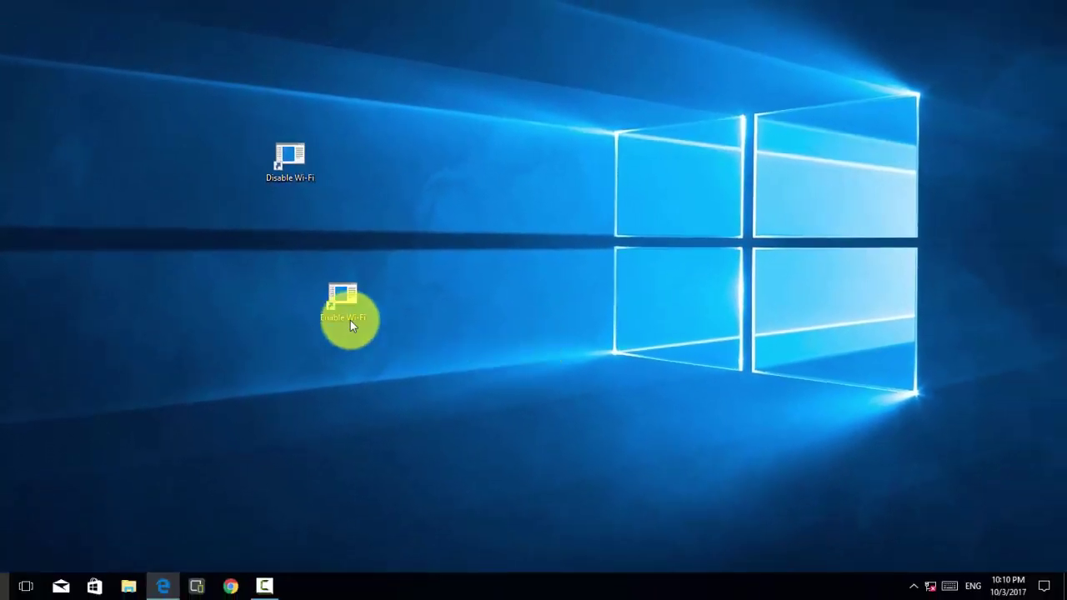
{"action": "left_click", "coordinate": [439, 349]}
Set the Enable Wi-Fi shortcut to run as administrator in its advanced properties
{"action": "right_click", "coordinate": [351, 306]}
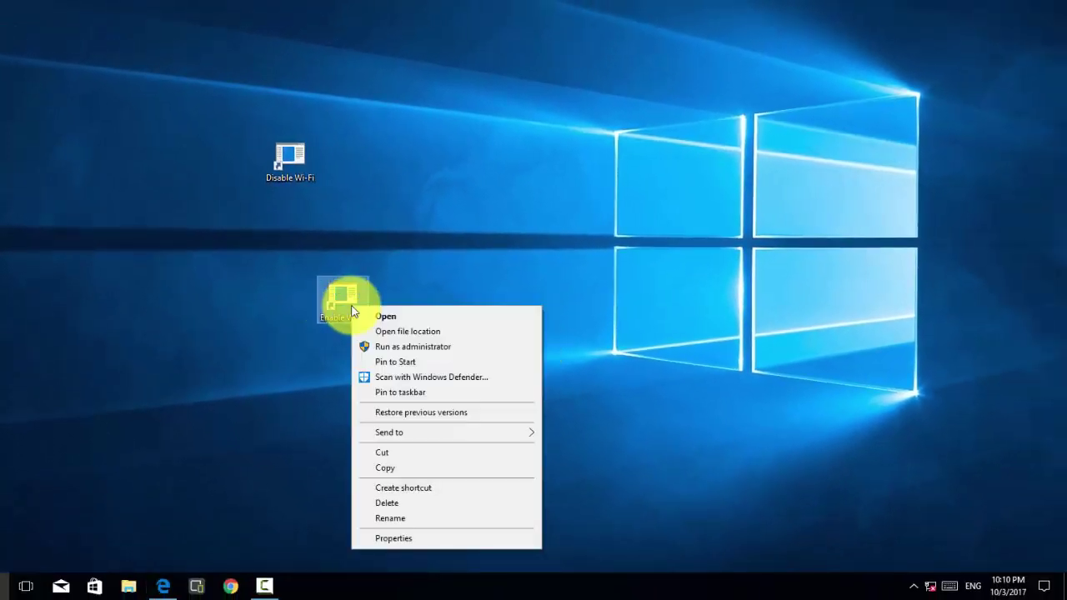
{"action": "left_click", "coordinate": [408, 538]}
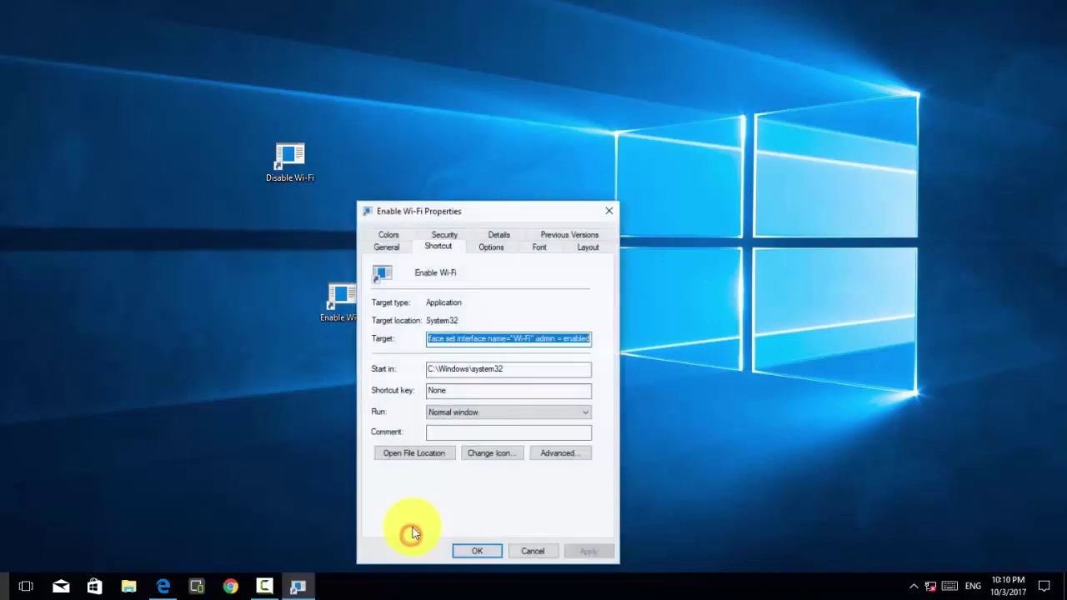
{"action": "left_click", "coordinate": [546, 452]}
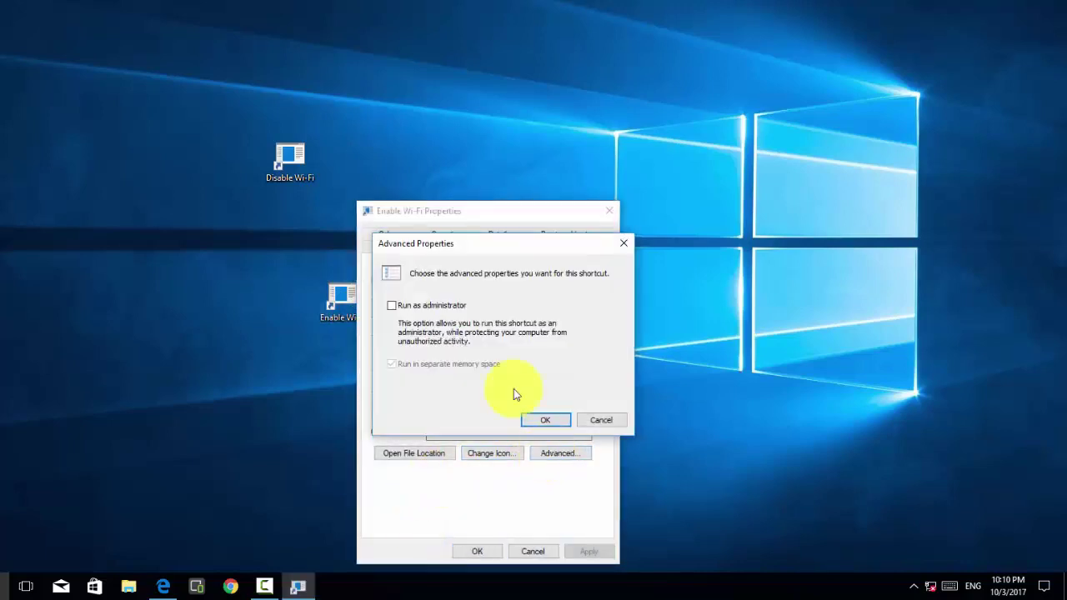
{"action": "left_click", "coordinate": [447, 305]}
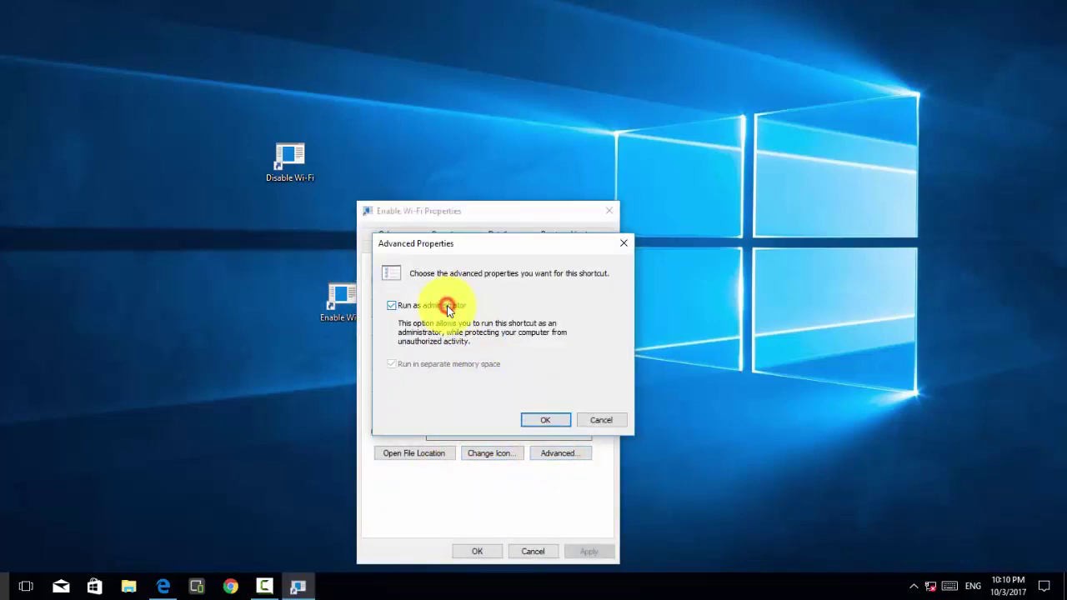
{"action": "left_click", "coordinate": [542, 420]}
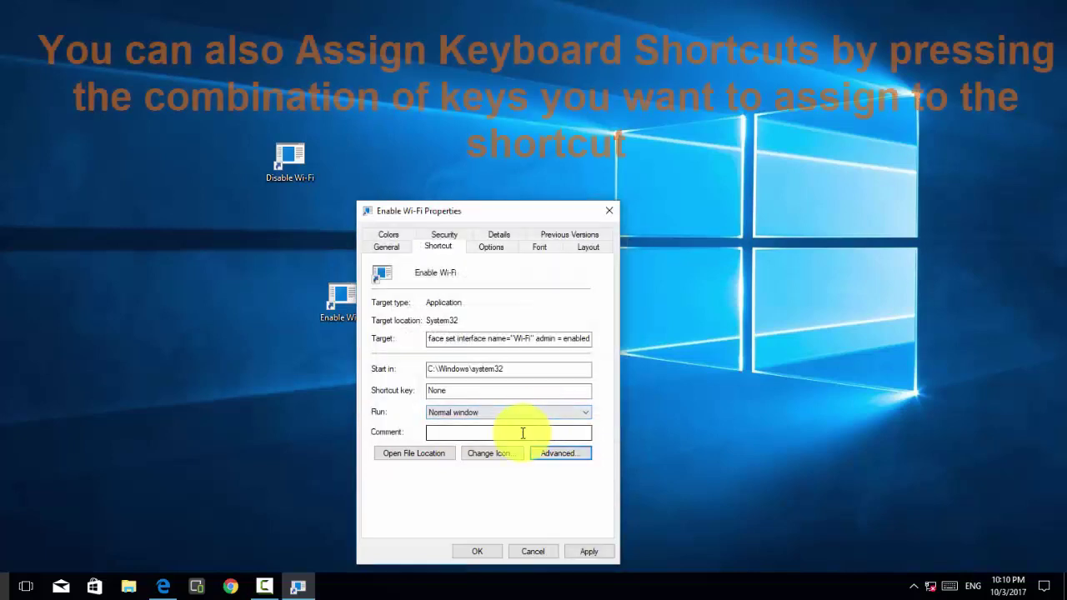
Assign Ctrl + Alt + E as the Enable Wi-Fi shortcut's key and save its properties
{"action": "left_click", "coordinate": [472, 394]}
{"action": "key", "text": "ctrl+alt"}
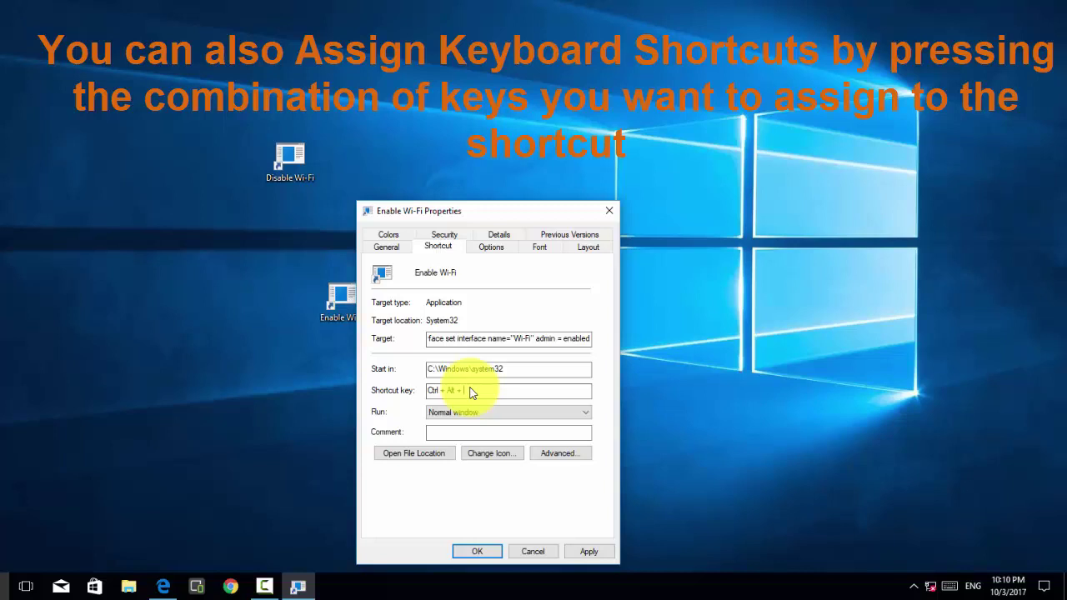
{"action": "key", "text": "ctrl+alt+e"}
{"action": "left_click", "coordinate": [589, 552]}
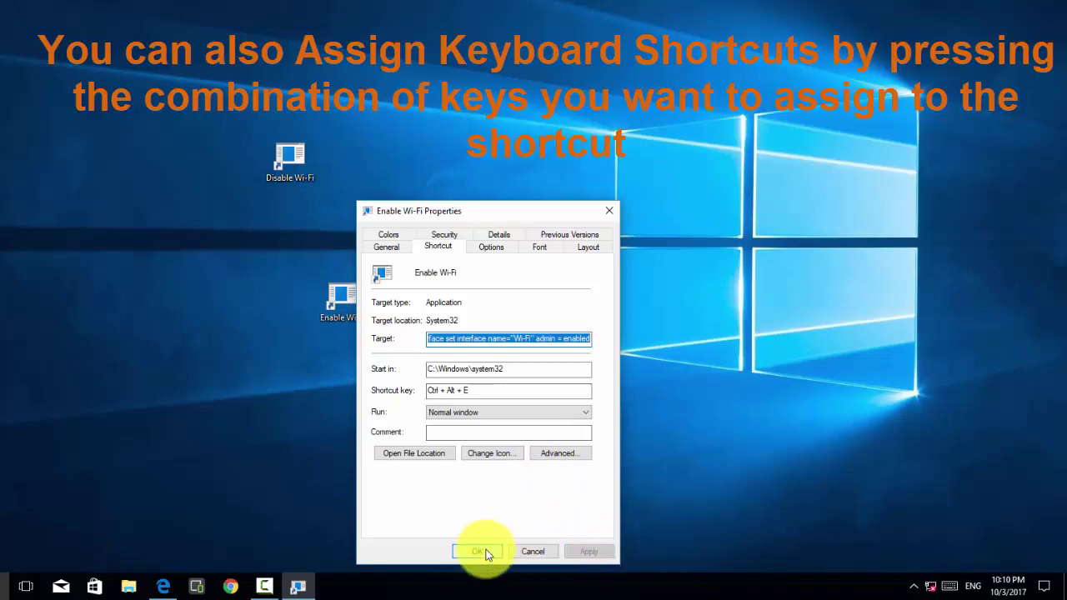
{"action": "left_click", "coordinate": [483, 552]}
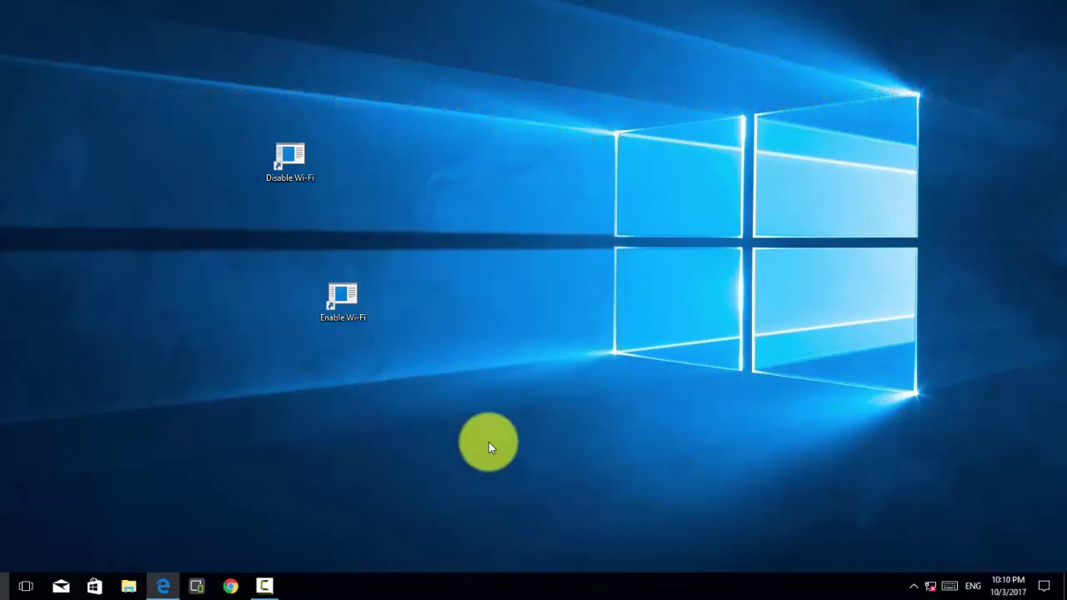